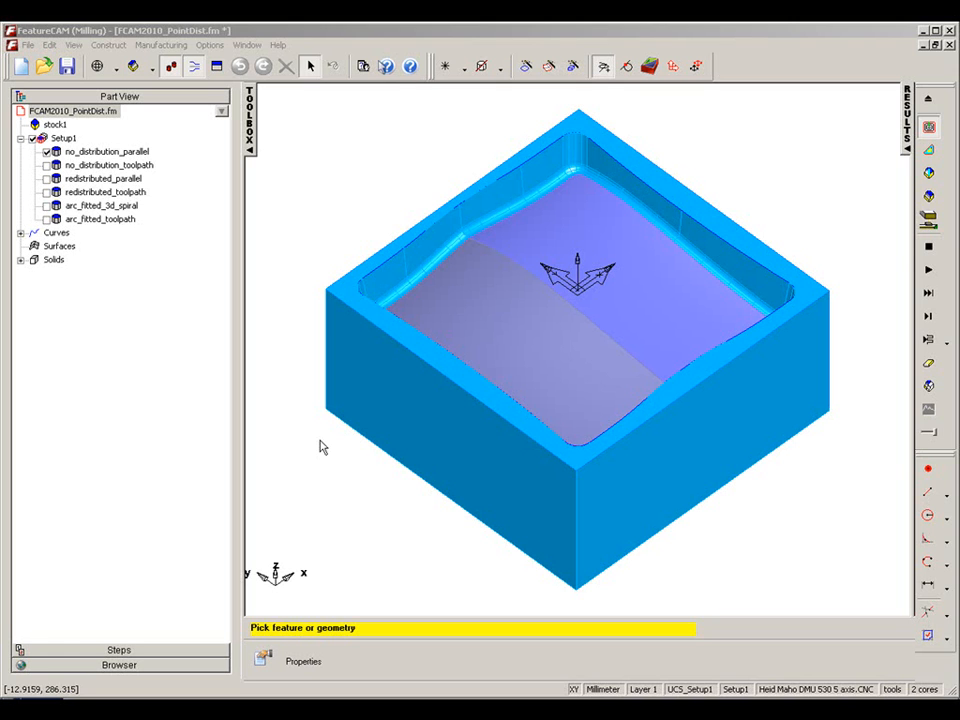
- Run the centerline toolpath simulation for the no_distribution_parallel feature
{"action": "mouse_move", "coordinate": [544, 245]}
{"action": "middle_mouse_down"}
{"action": "mouse_move", "coordinate": [561, 279]}
{"action": "mouse_move", "coordinate": [545, 255]}
{"action": "middle_mouse_up"}
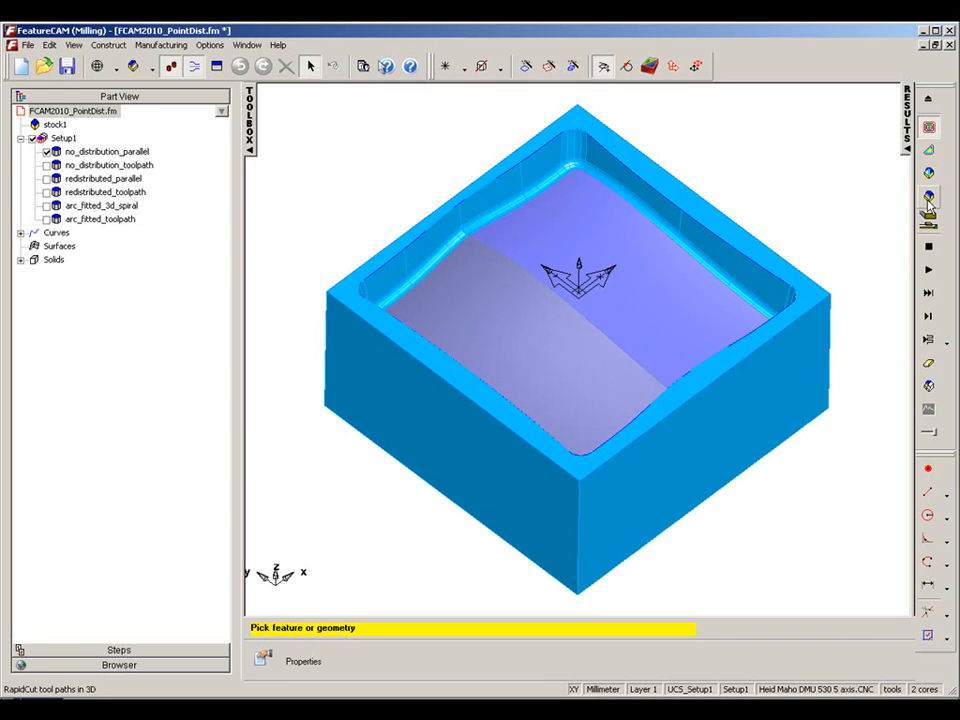
{"action": "left_click", "coordinate": [928, 270]}
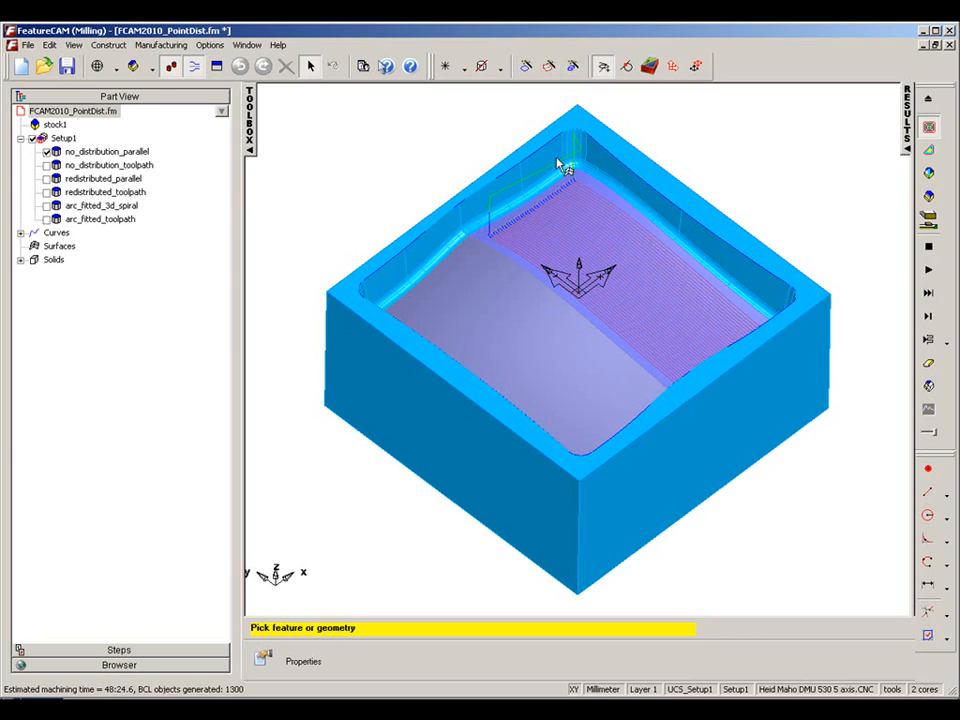
{"action": "left_click", "coordinate": [47, 165]}
- Check the source operation offered for a new Toolpath feature based on no_distribution_parallel, and cancel the wizard
{"action": "left_click", "coordinate": [85, 151]}
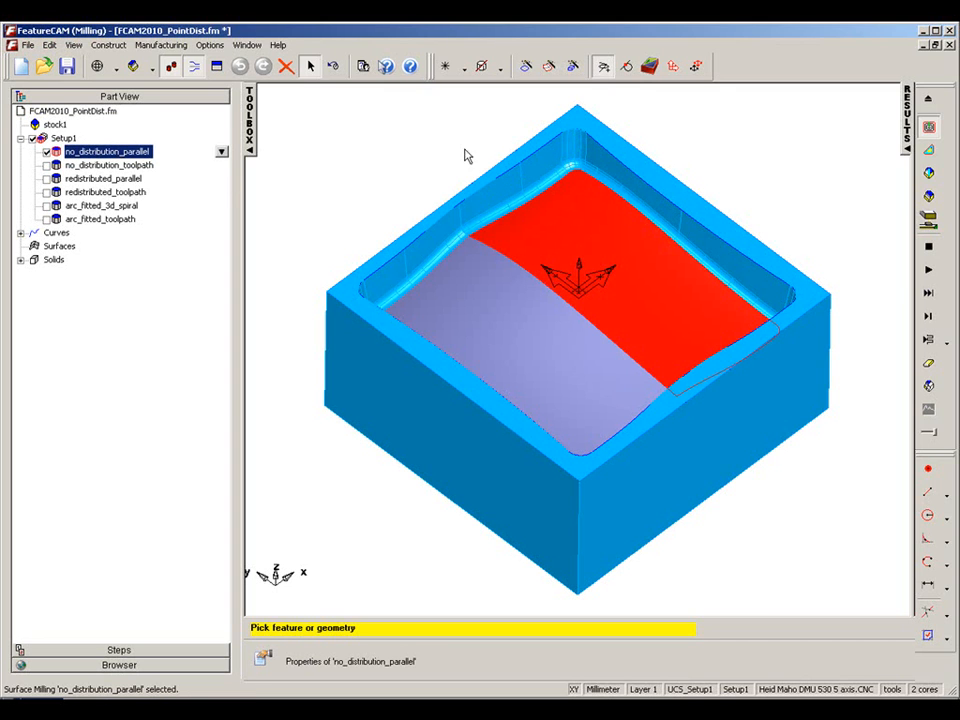
{"action": "left_click", "coordinate": [481, 64]}
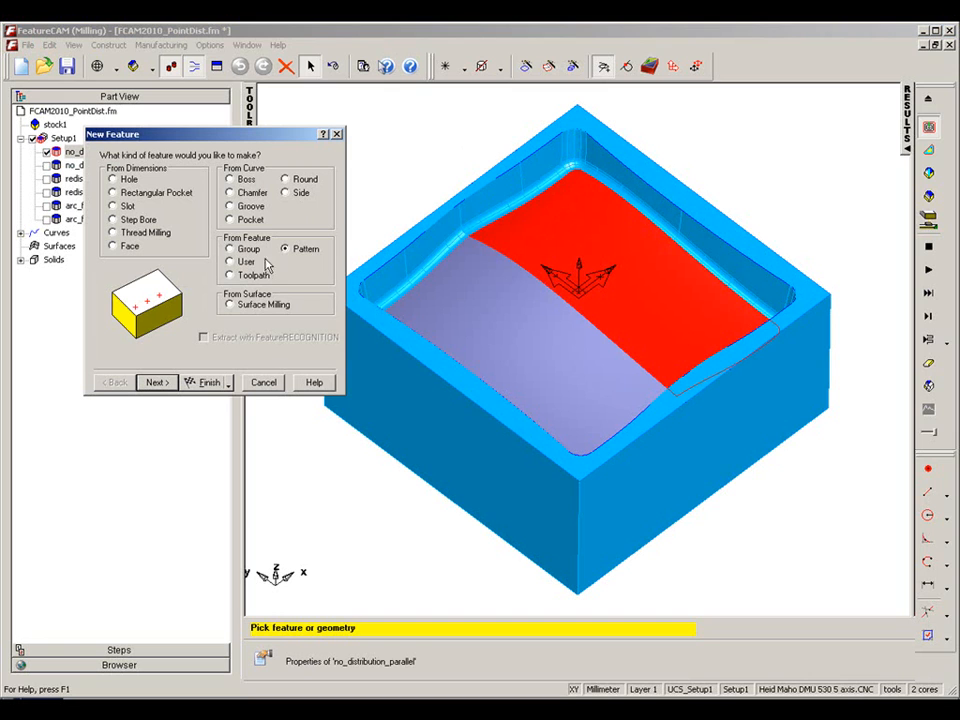
{"action": "left_click", "coordinate": [231, 275]}
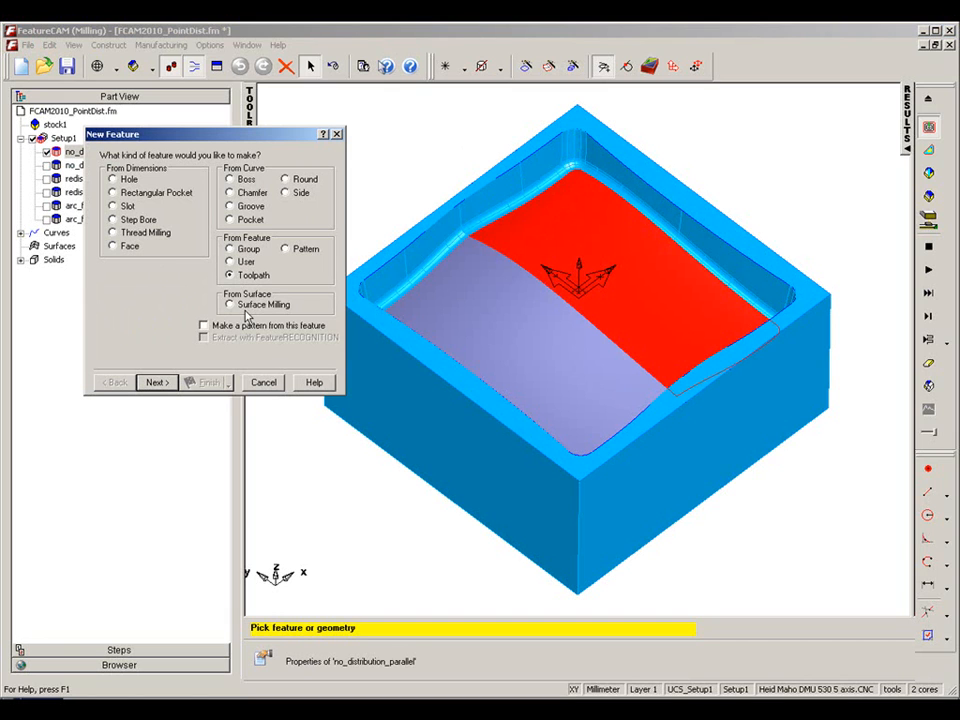
{"action": "left_click", "coordinate": [160, 386]}
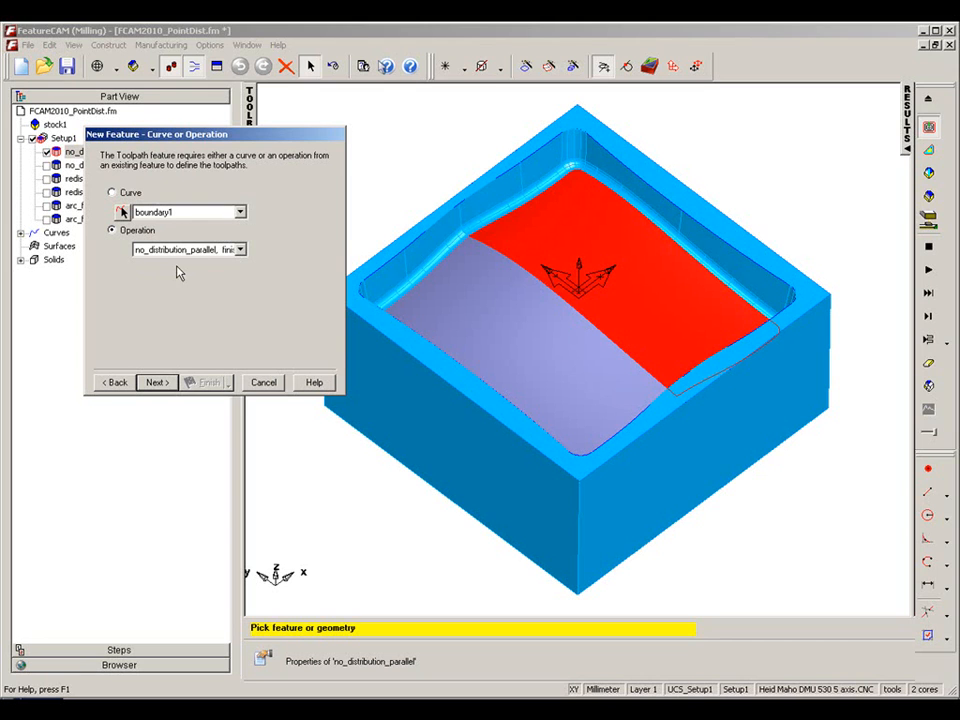
{"action": "left_click", "coordinate": [264, 383]}
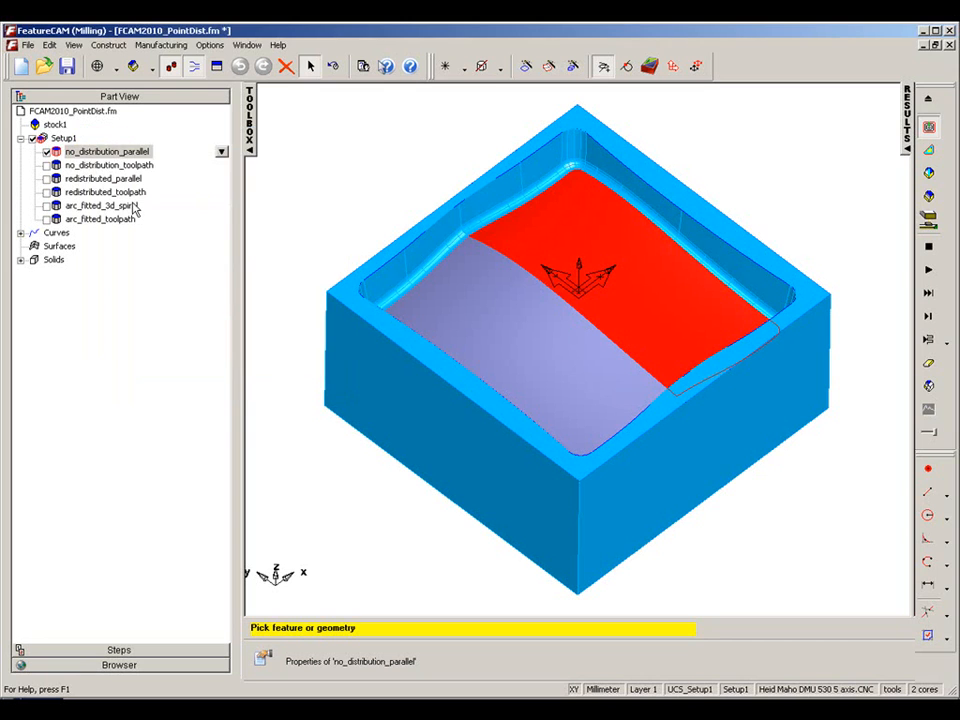
- Enable only no_distribution_toolpath in Setup1, examine the spacing of its toolpath points up close, and close its properties
{"action": "left_click", "coordinate": [44, 166]}
{"action": "left_click", "coordinate": [76, 152]}
{"action": "right_click", "coordinate": [105, 166]}
{"action": "left_click", "coordinate": [253, 181]}
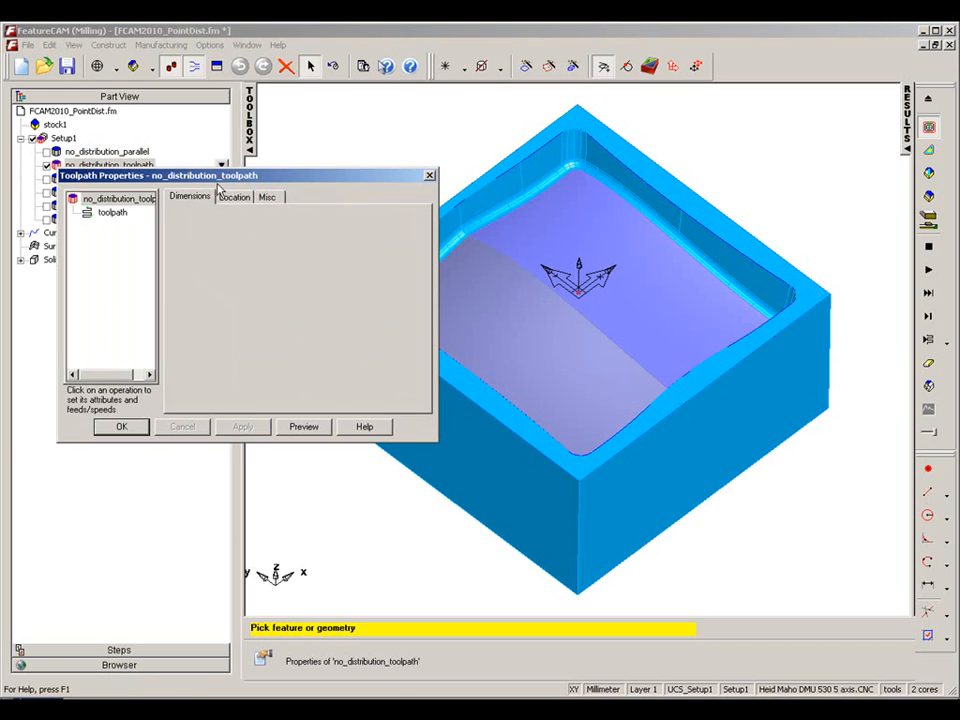
{"action": "left_click", "coordinate": [118, 213]}
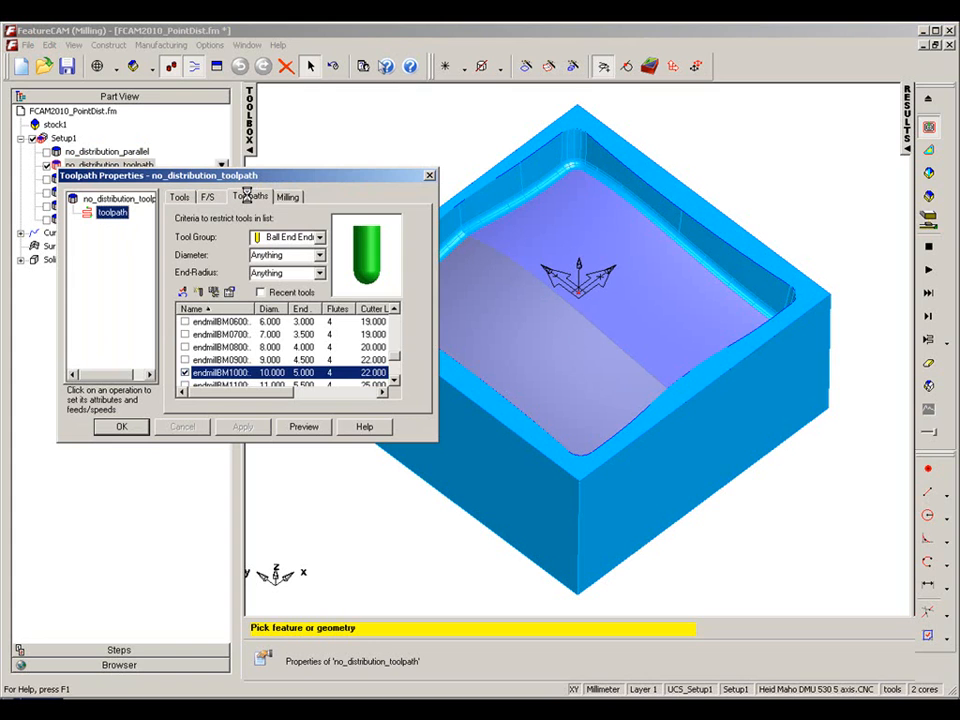
{"action": "left_click", "coordinate": [247, 194]}
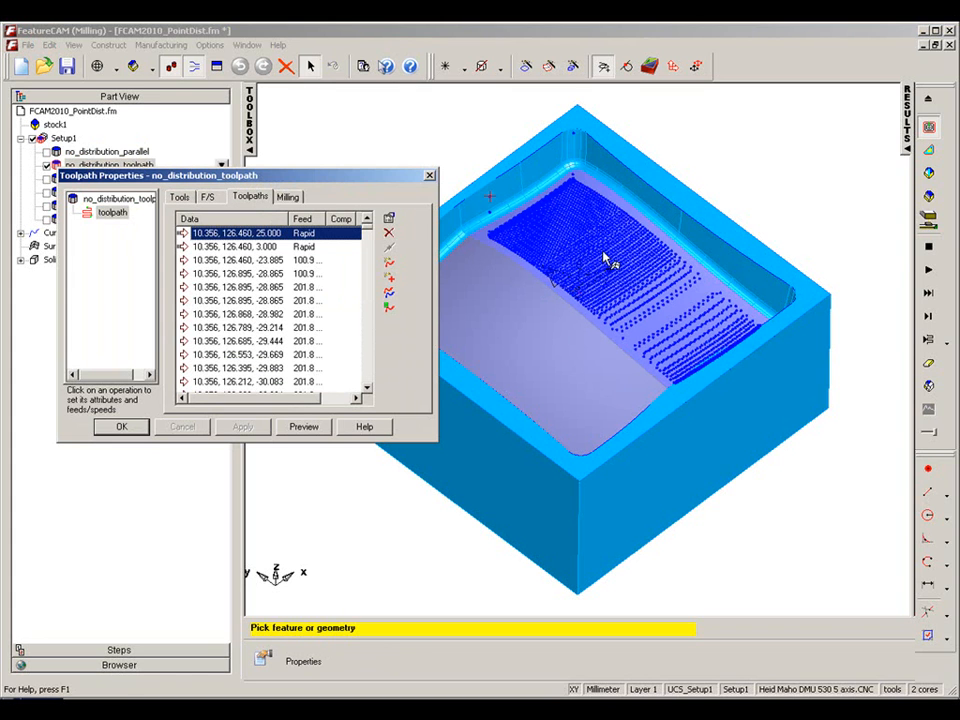
{"action": "left_click_drag", "start_coordinate": [582, 212], "coordinate": [662, 318]}
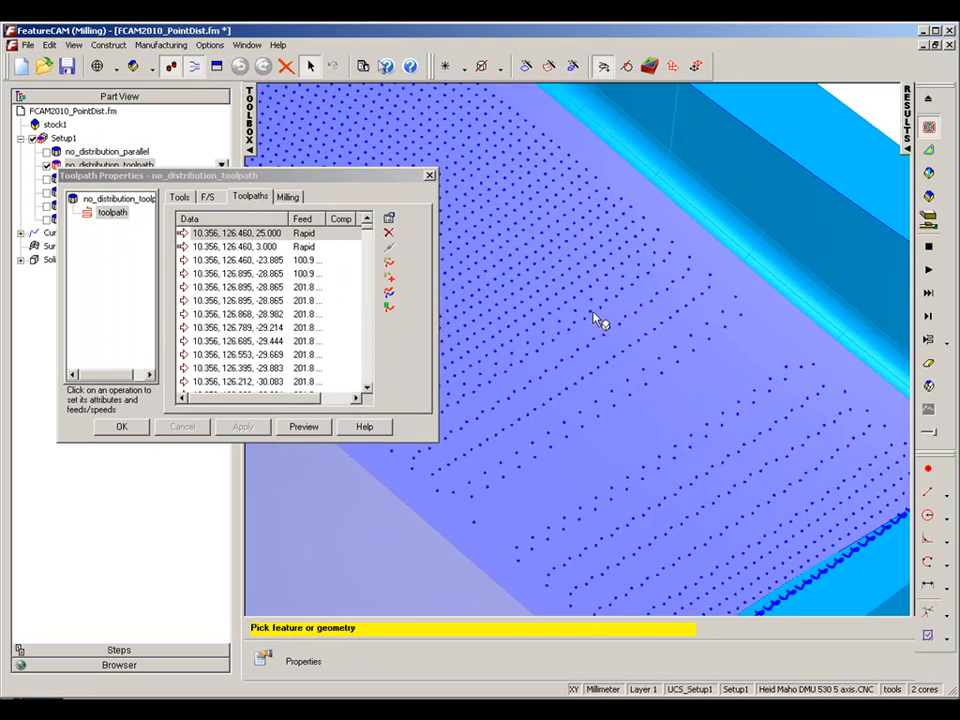
{"action": "middle_click_drag", "start_coordinate": [598, 343], "coordinate": [588, 337]}
{"action": "scroll", "coordinate": [588, 337], "scroll_direction": "down", "scroll_amount": 1}
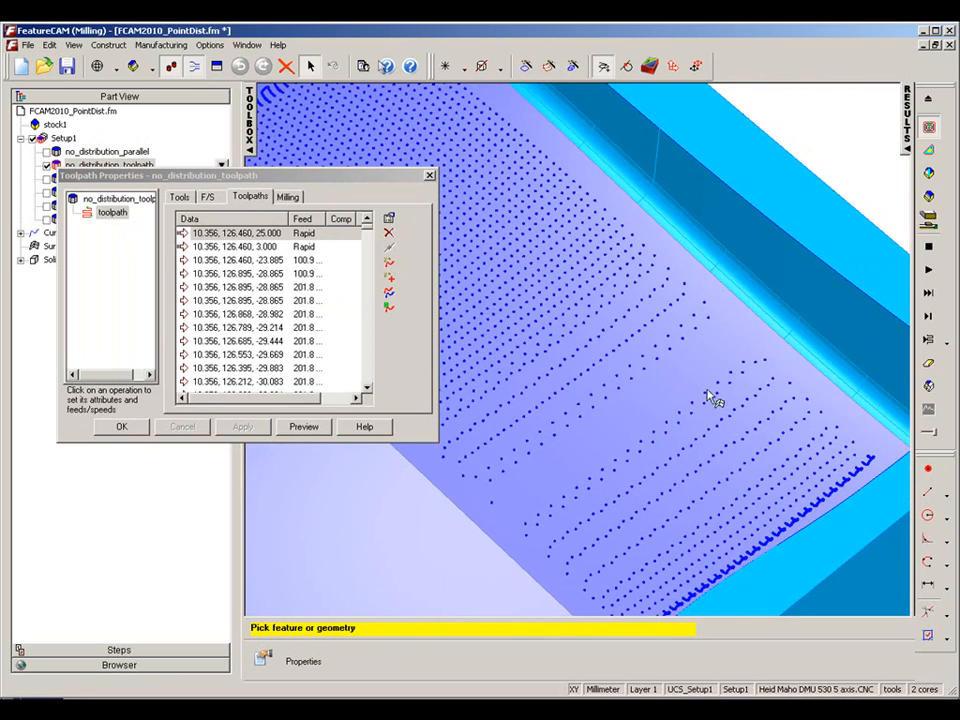
{"action": "scroll", "coordinate": [583, 349], "scroll_direction": "down", "scroll_amount": 2}
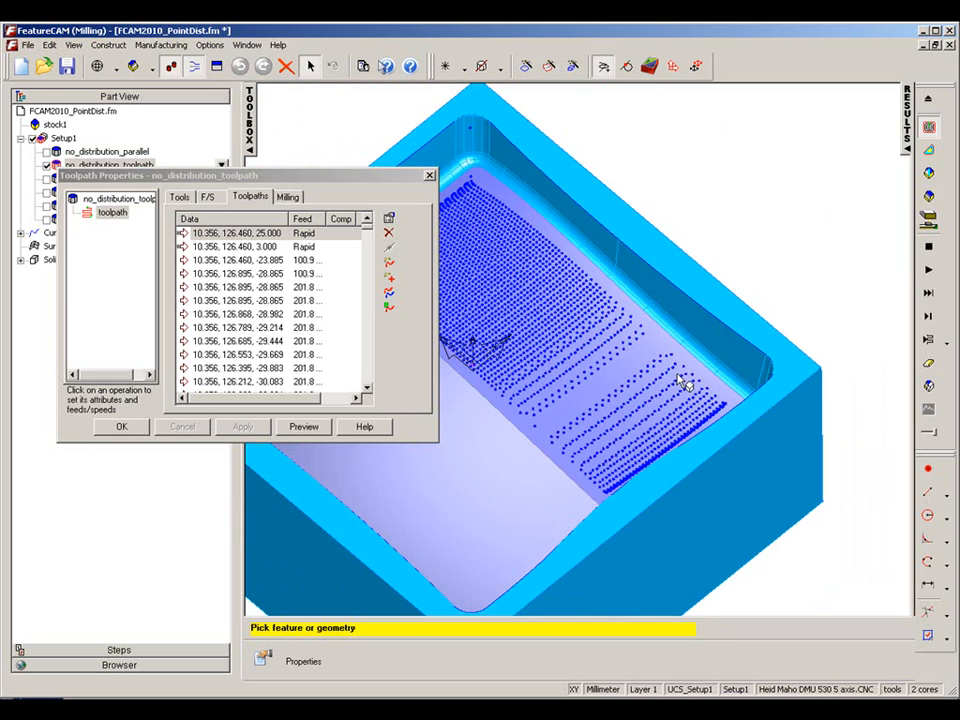
{"action": "left_click", "coordinate": [429, 176]}
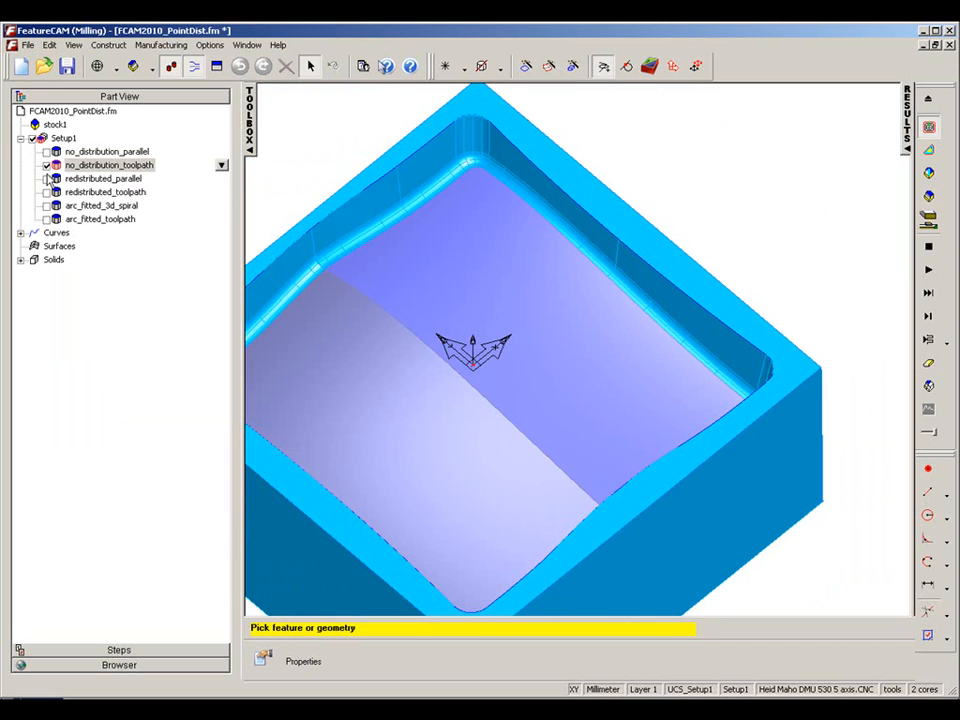
- Enable redistributed_parallel in place of no_distribution_toolpath and open the output options of its finish1 operation
{"action": "left_click", "coordinate": [48, 181]}
{"action": "left_click", "coordinate": [221, 178]}
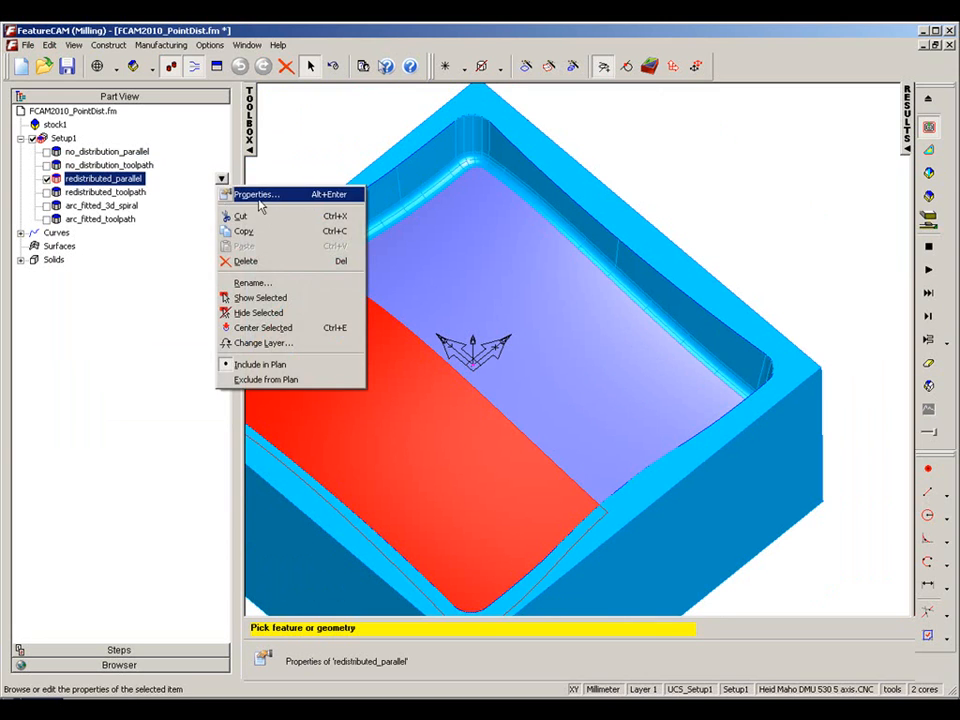
{"action": "left_click", "coordinate": [255, 193]}
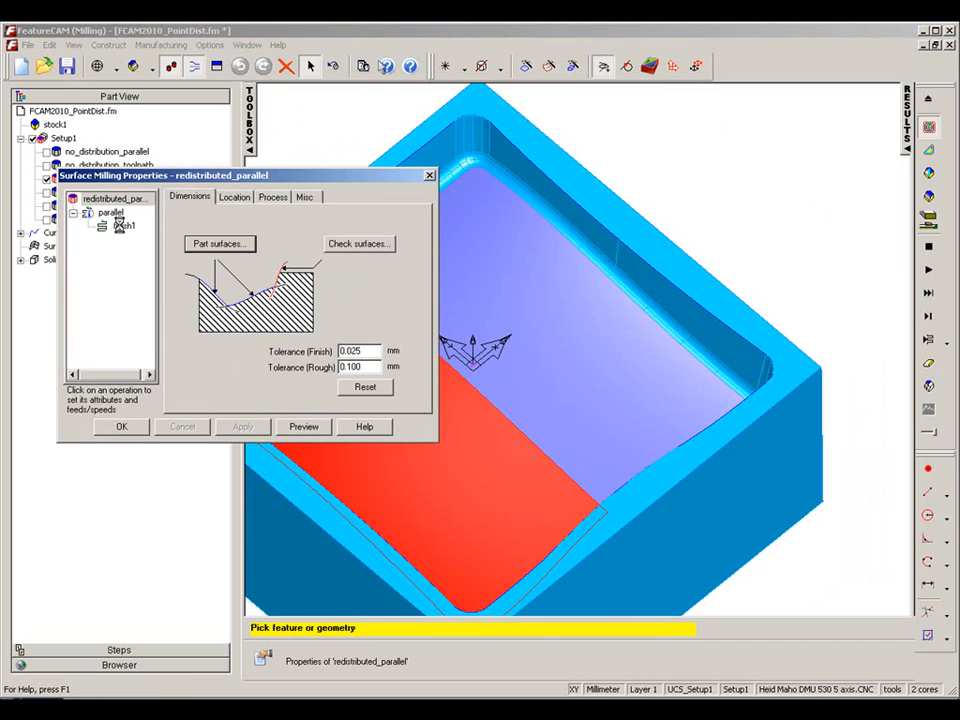
{"action": "left_click", "coordinate": [123, 226]}
{"action": "left_click", "coordinate": [243, 197]}
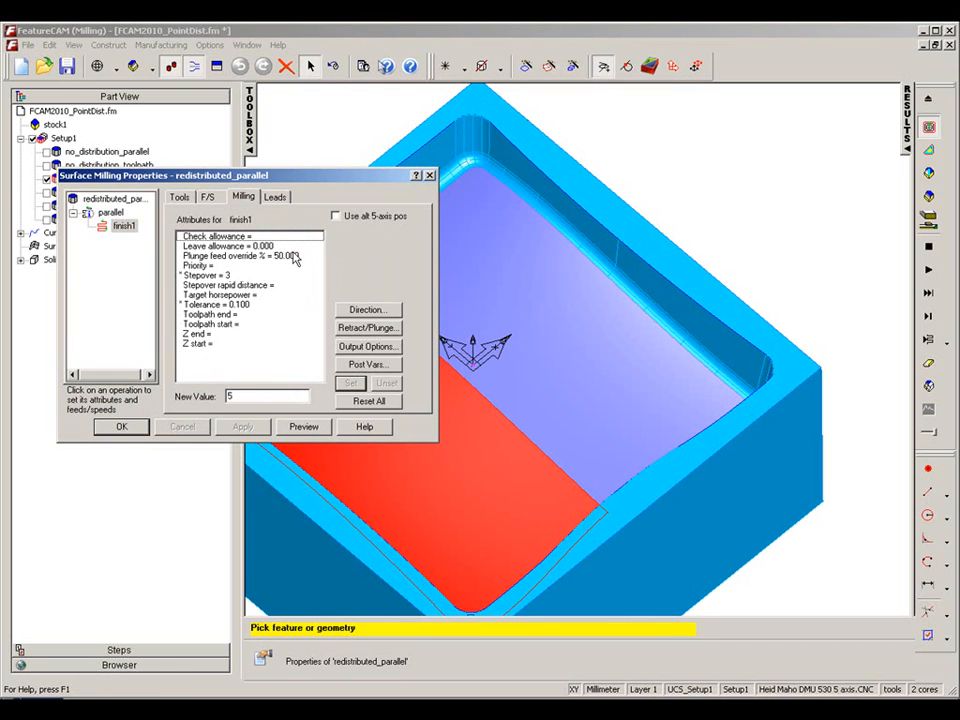
{"action": "left_click", "coordinate": [371, 349]}
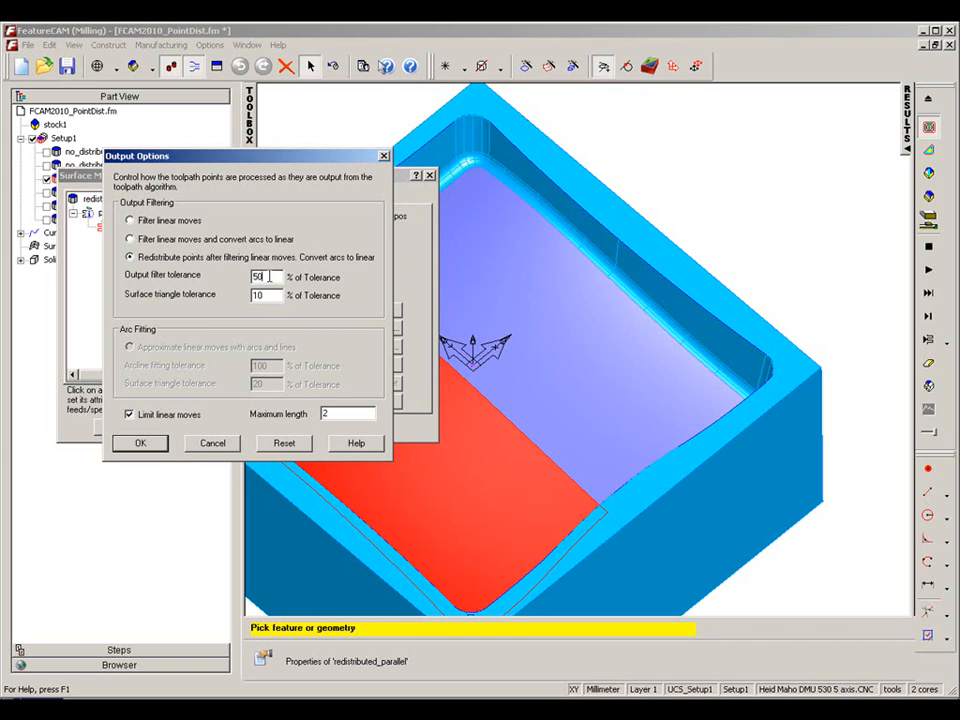
- Examine finish1's output filter and surface triangle tolerances alongside its milling attributes, and turn off Limit linear moves
{"action": "left_click_drag", "start_coordinate": [197, 156], "coordinate": [397, 170]}
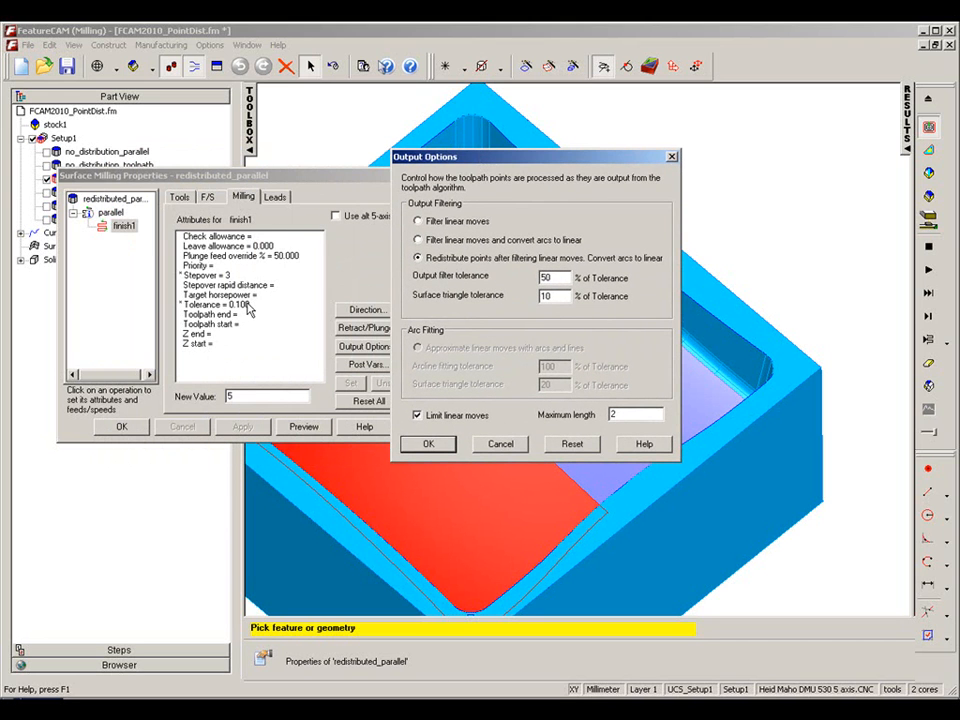
{"action": "left_click", "coordinate": [555, 296]}
{"action": "double_click", "coordinate": [553, 278]}
{"action": "left_click", "coordinate": [555, 297]}
{"action": "left_click", "coordinate": [420, 415]}
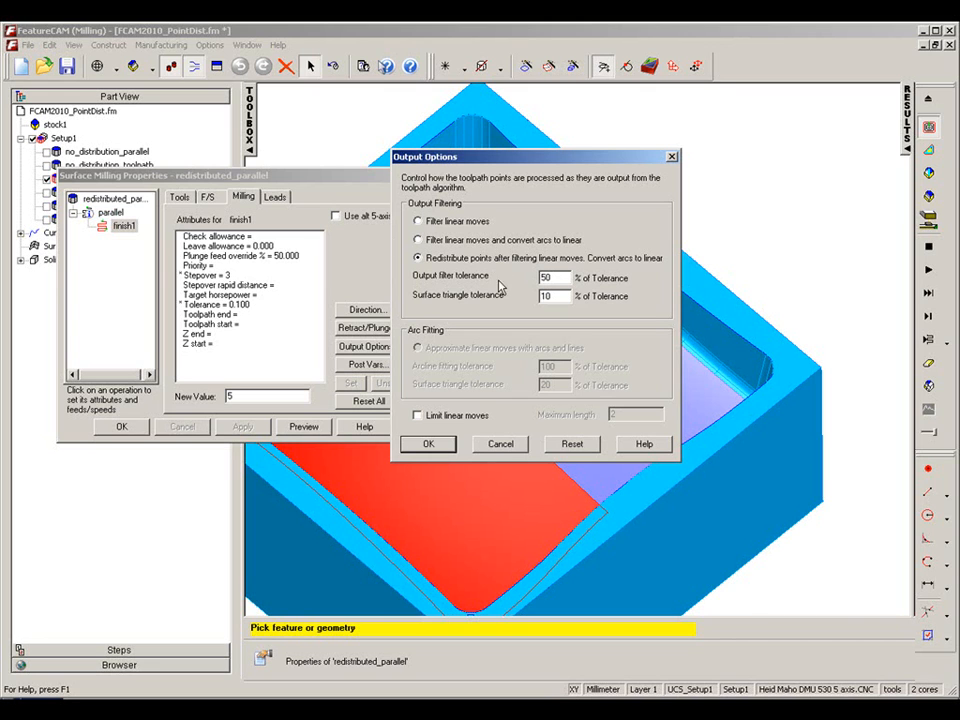
- Try each of the three output filtering modes, and discard the output option changes and close the redistributed_parallel properties
{"action": "left_click", "coordinate": [418, 221]}
{"action": "left_click", "coordinate": [418, 240]}
{"action": "left_click", "coordinate": [420, 258]}
{"action": "left_click", "coordinate": [500, 443]}
{"action": "left_click", "coordinate": [429, 175]}
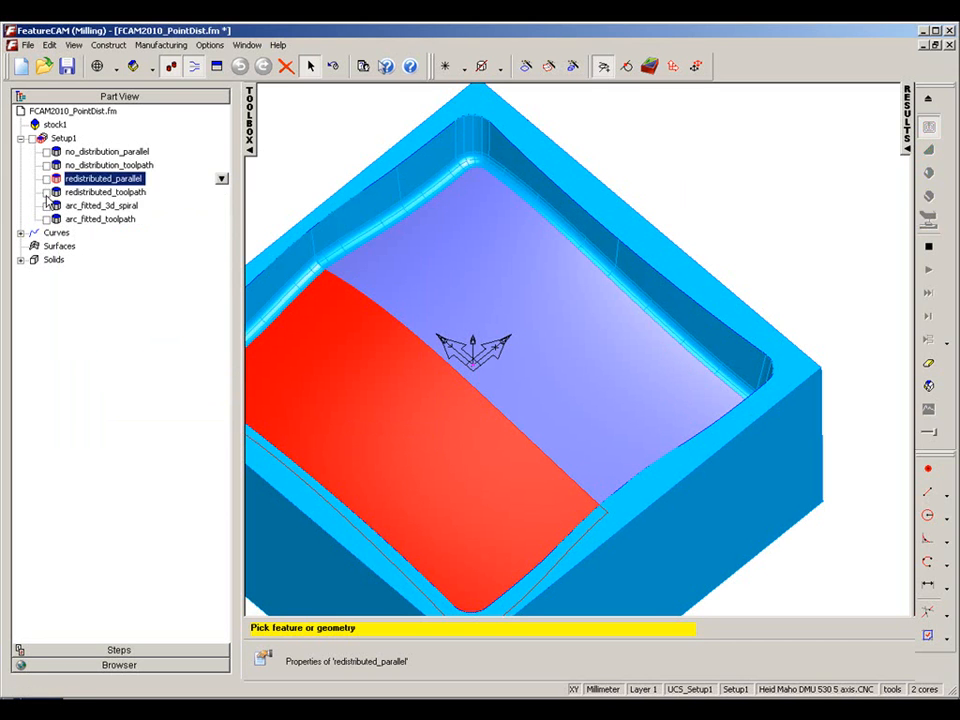
- Enable redistributed_toolpath, examine the distribution of its toolpath points on the surface, and close its properties
{"action": "left_click", "coordinate": [100, 191]}
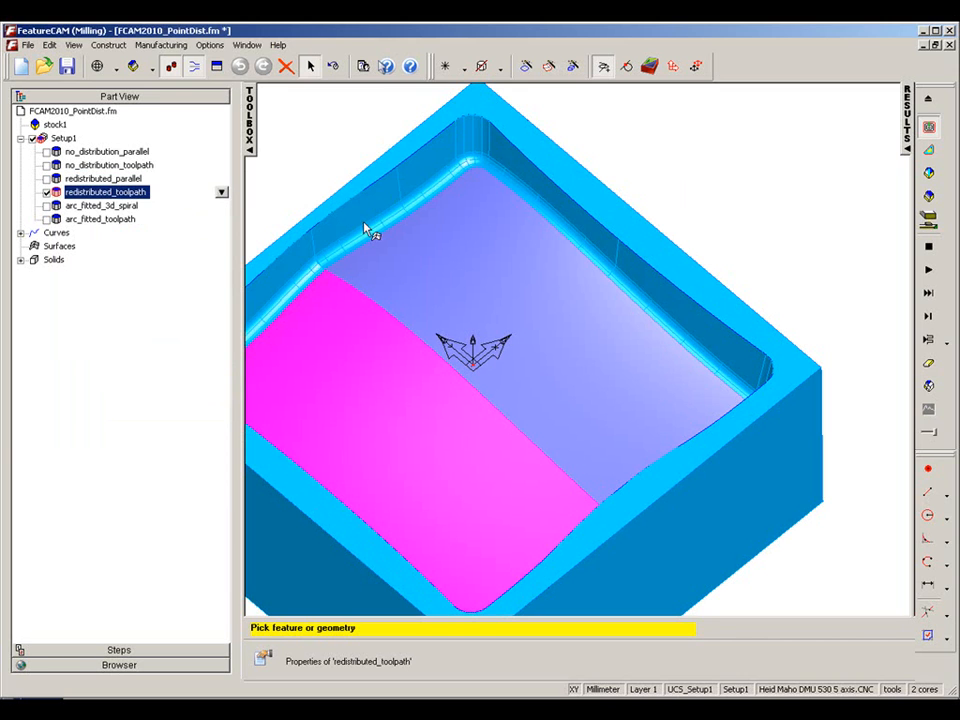
{"action": "double_click", "coordinate": [117, 196]}
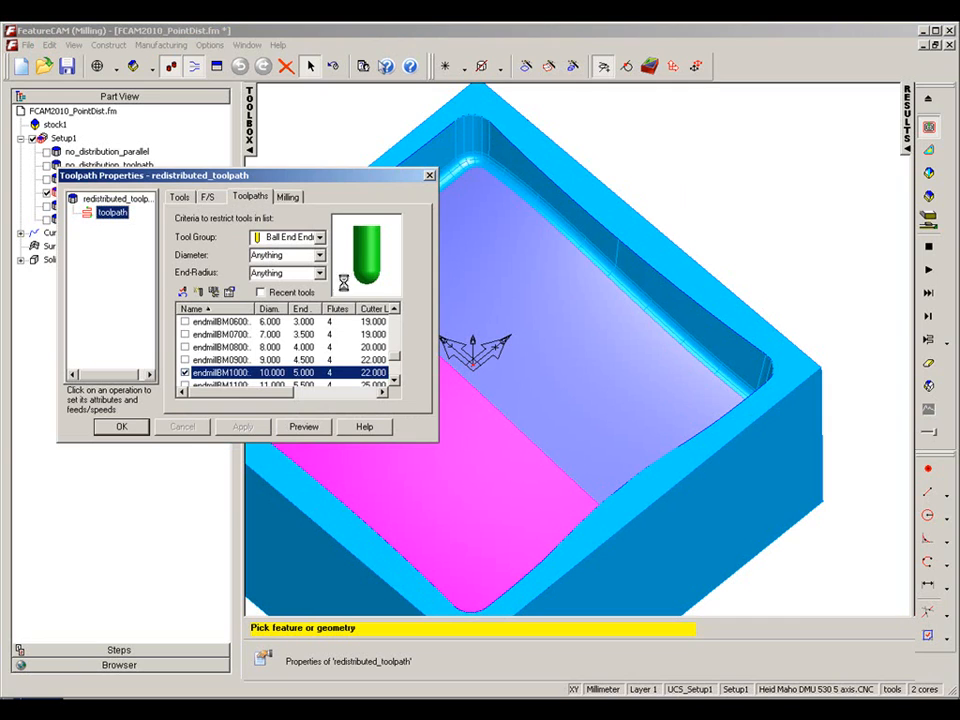
{"action": "middle_click_drag", "start_coordinate": [539, 322], "coordinate": [628, 290]}
{"action": "scroll", "coordinate": [640, 343], "scroll_direction": "up", "scroll_amount": 5}
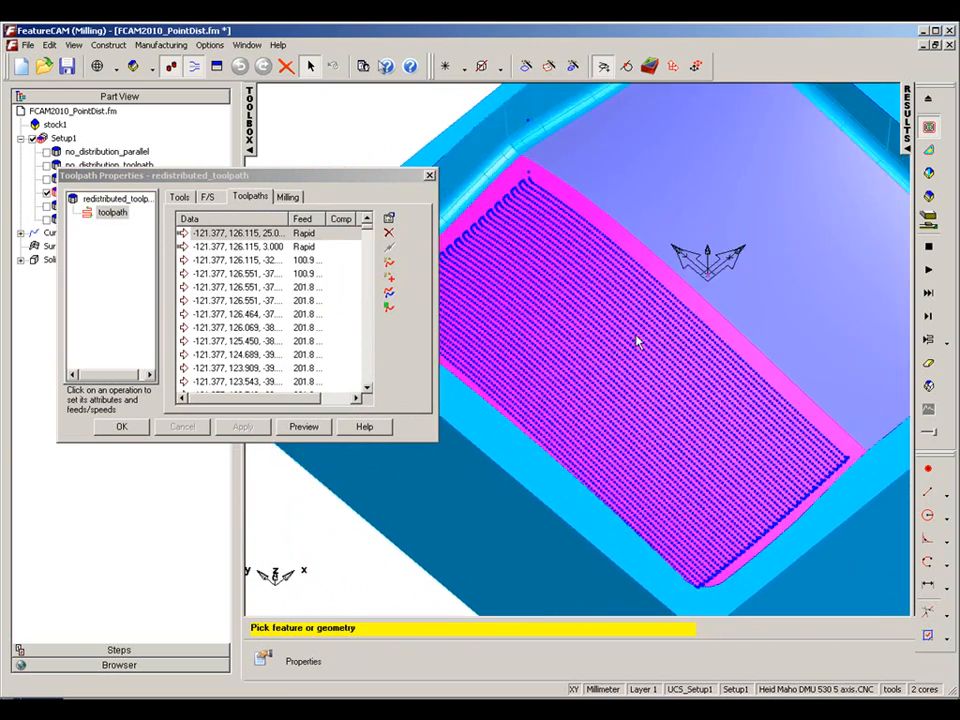
{"action": "scroll", "coordinate": [640, 343], "scroll_direction": "down", "scroll_amount": 1}
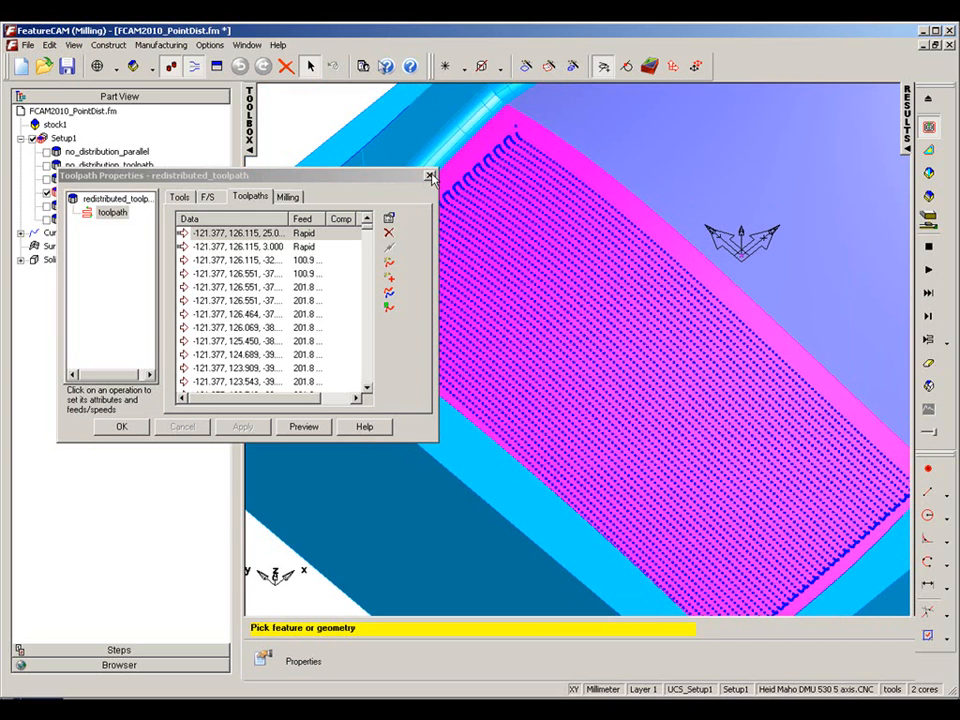
{"action": "left_click", "coordinate": [430, 177]}
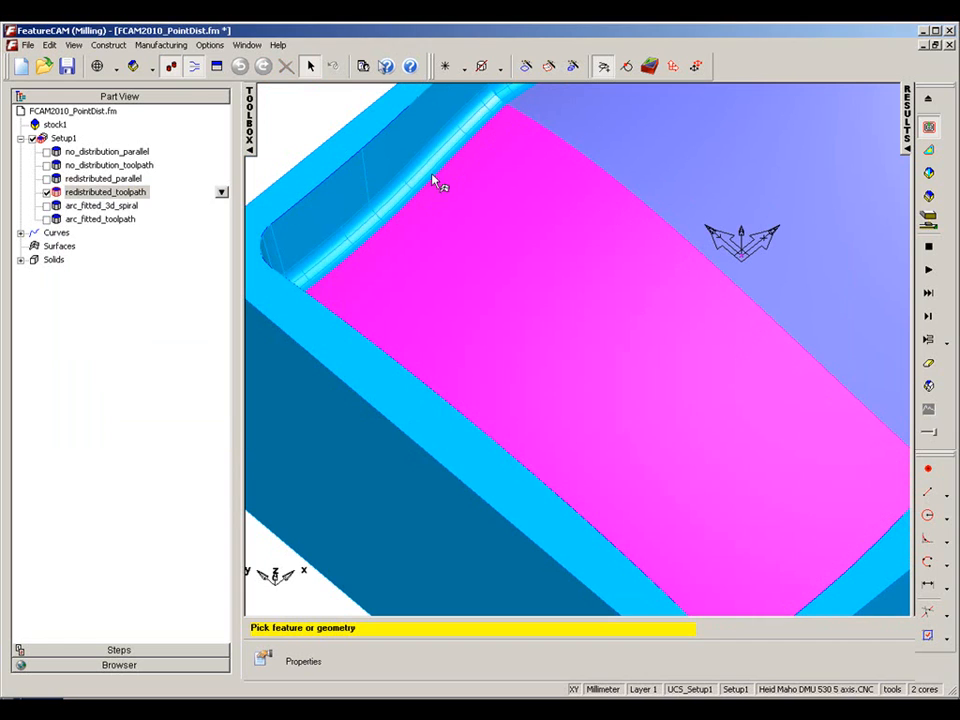
{"action": "left_click", "coordinate": [56, 206]}
{"action": "double_click", "coordinate": [56, 206]}
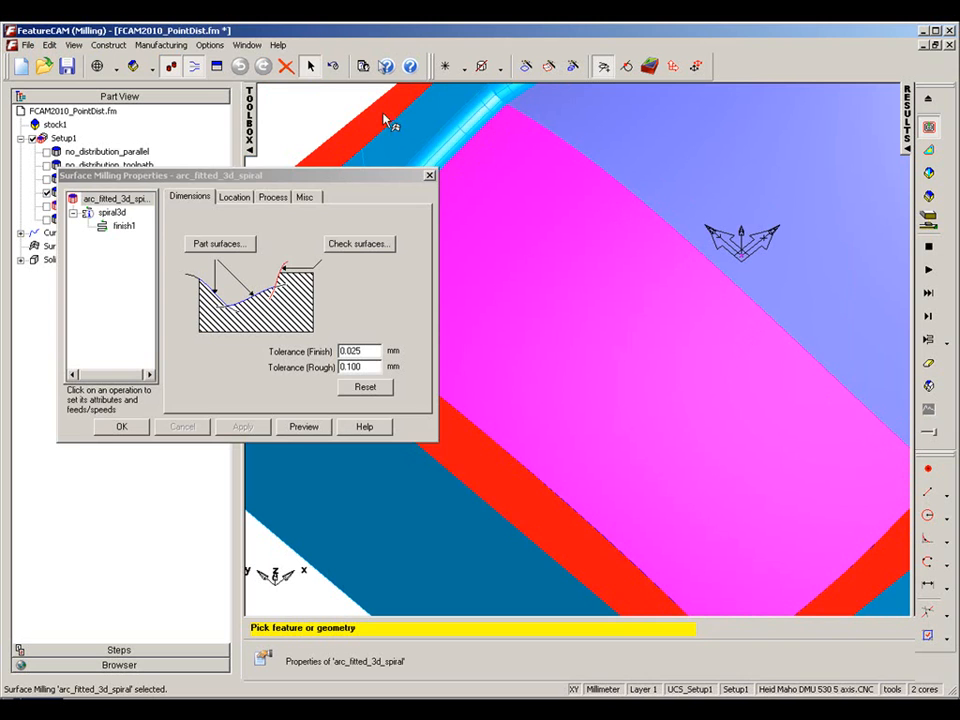
{"action": "left_click", "coordinate": [429, 175]}
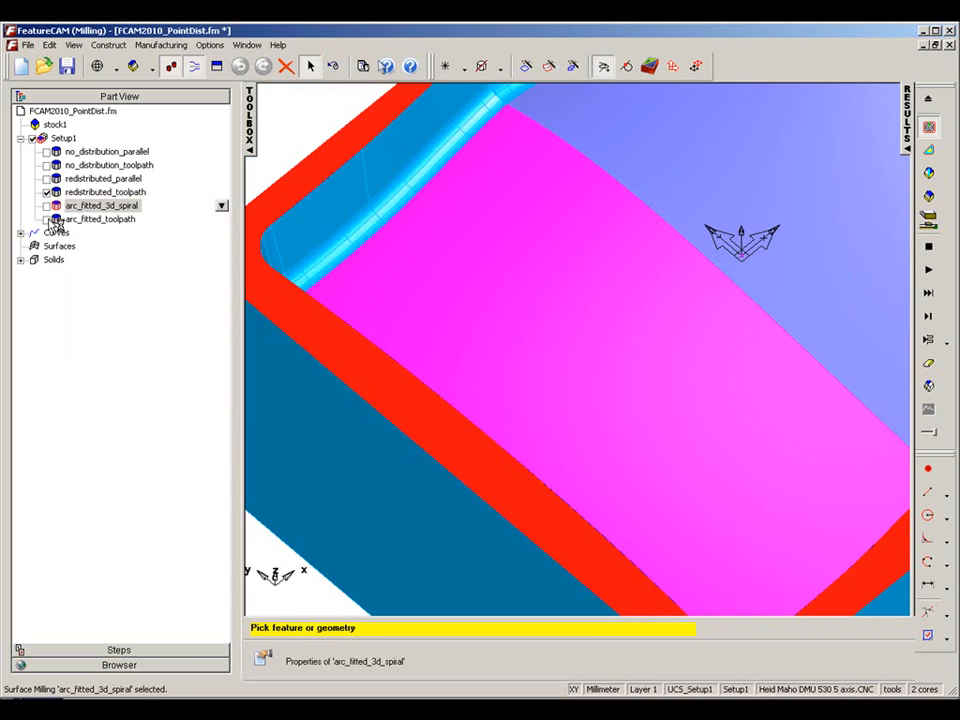
- Enable arc_fitted_toolpath in place of redistributed_toolpath, examine its toolpath points on the part, and close its properties
{"action": "left_click", "coordinate": [48, 219]}
{"action": "left_click", "coordinate": [47, 192]}
{"action": "left_click", "coordinate": [95, 220]}
{"action": "right_click", "coordinate": [212, 224]}
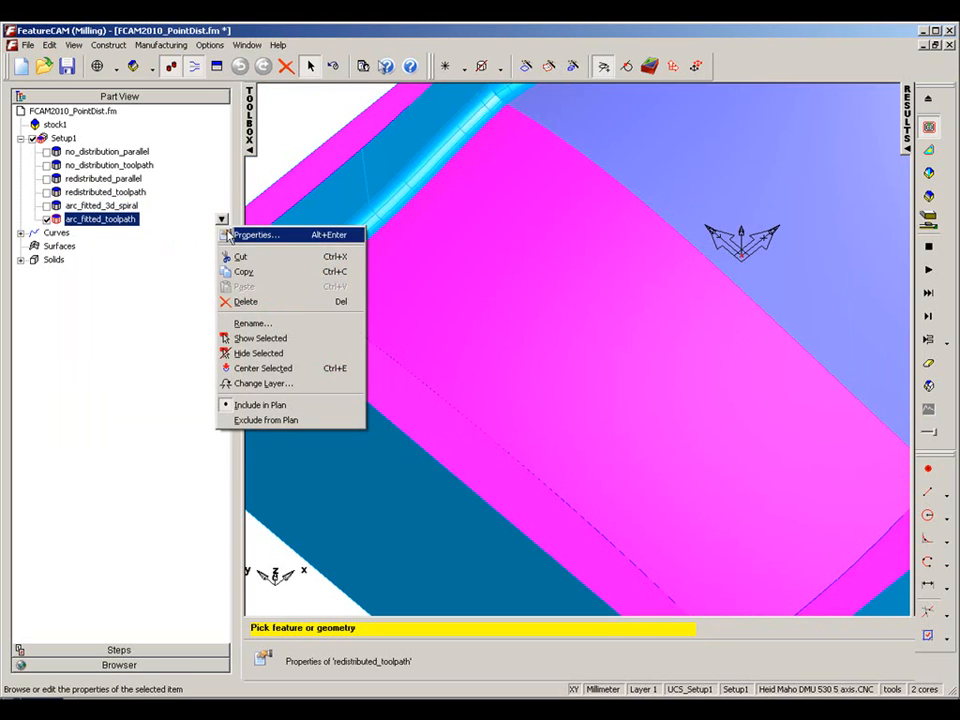
{"action": "left_click", "coordinate": [244, 233]}
{"action": "left_click", "coordinate": [110, 212]}
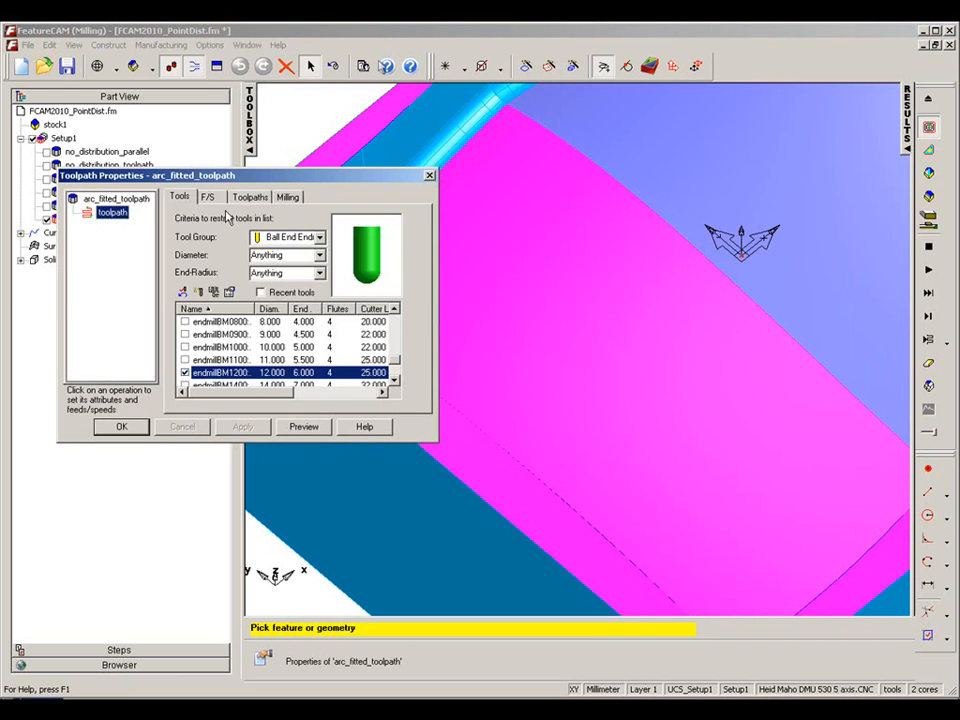
{"action": "left_click", "coordinate": [250, 196]}
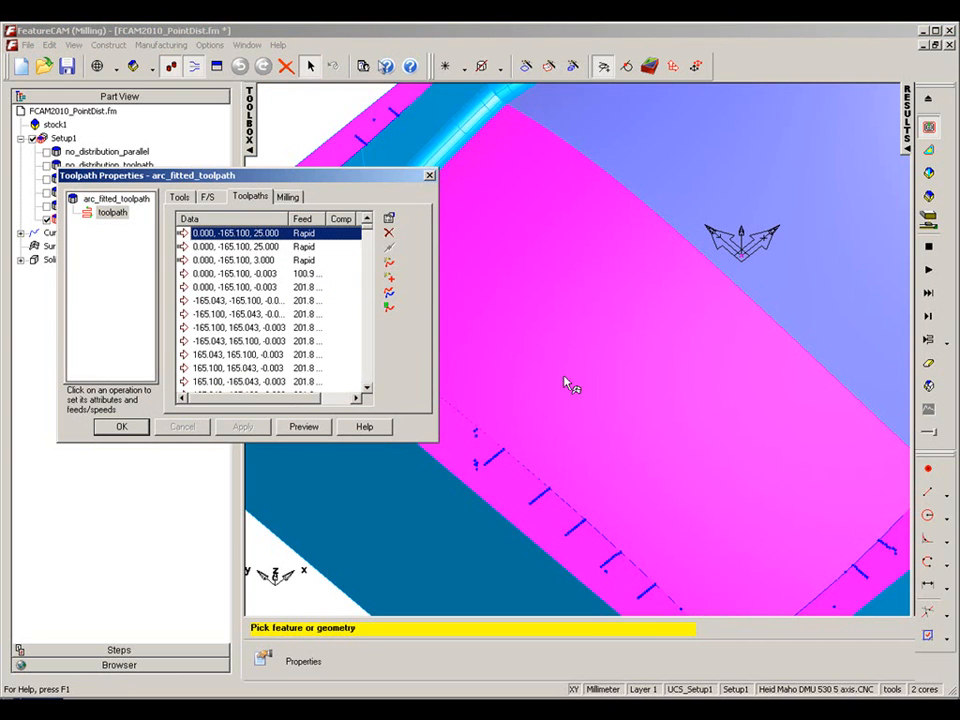
{"action": "left_click", "coordinate": [429, 175]}
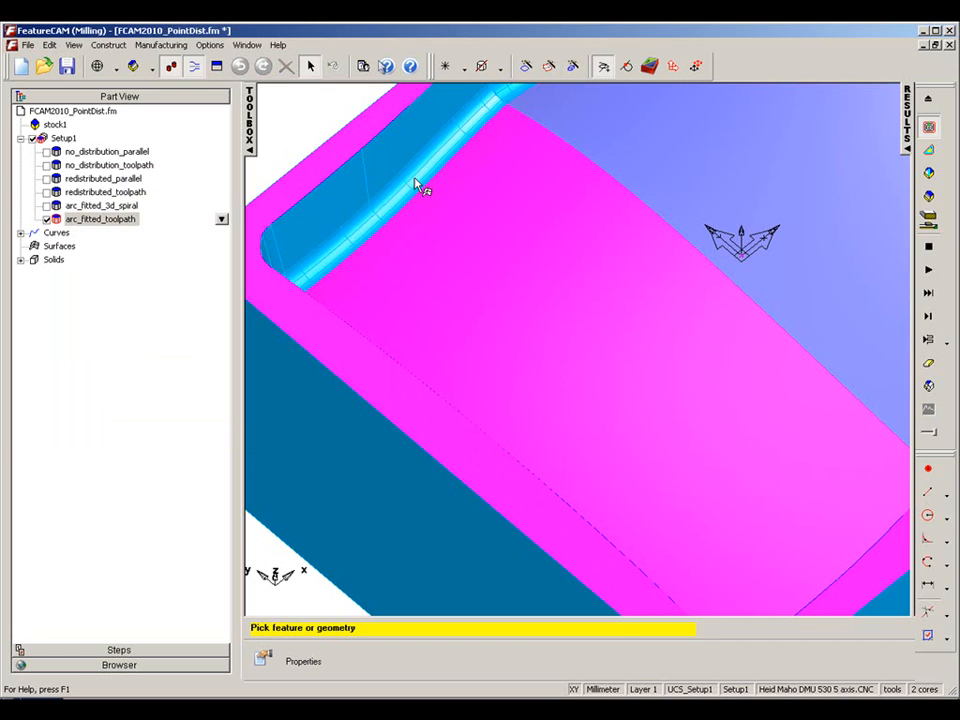
- Enable arc_fitted_3d_spiral in place of arc_fitted_toolpath and examine the arc fitting tolerances in its finish1 output options
{"action": "left_click", "coordinate": [78, 206]}
{"action": "left_click", "coordinate": [47, 219]}
{"action": "right_click", "coordinate": [87, 207]}
{"action": "left_click", "coordinate": [256, 221]}
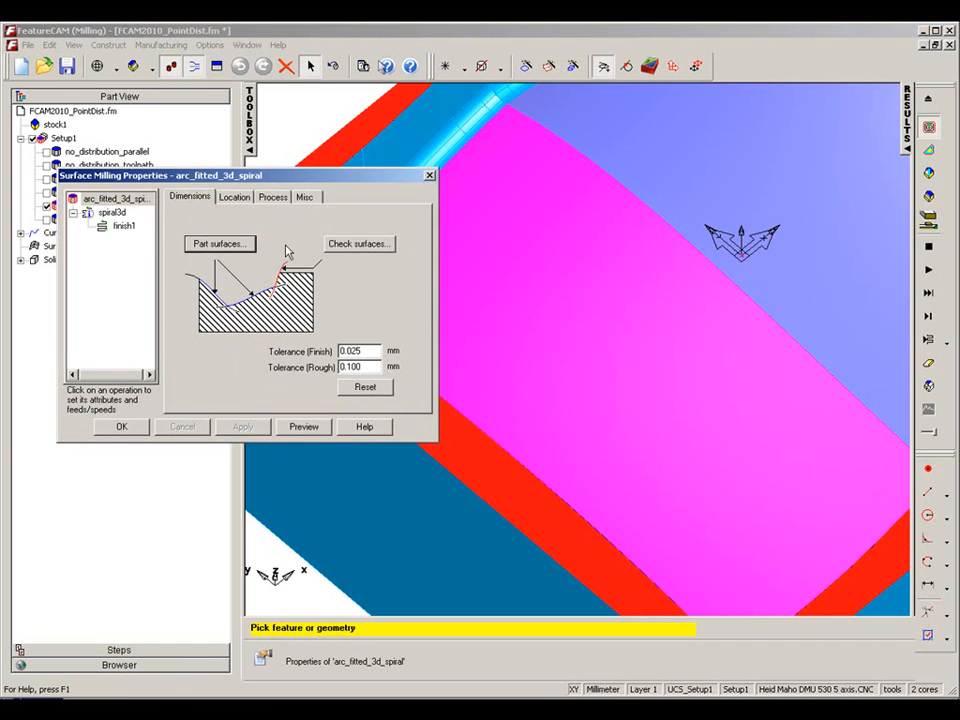
{"action": "left_click", "coordinate": [124, 226]}
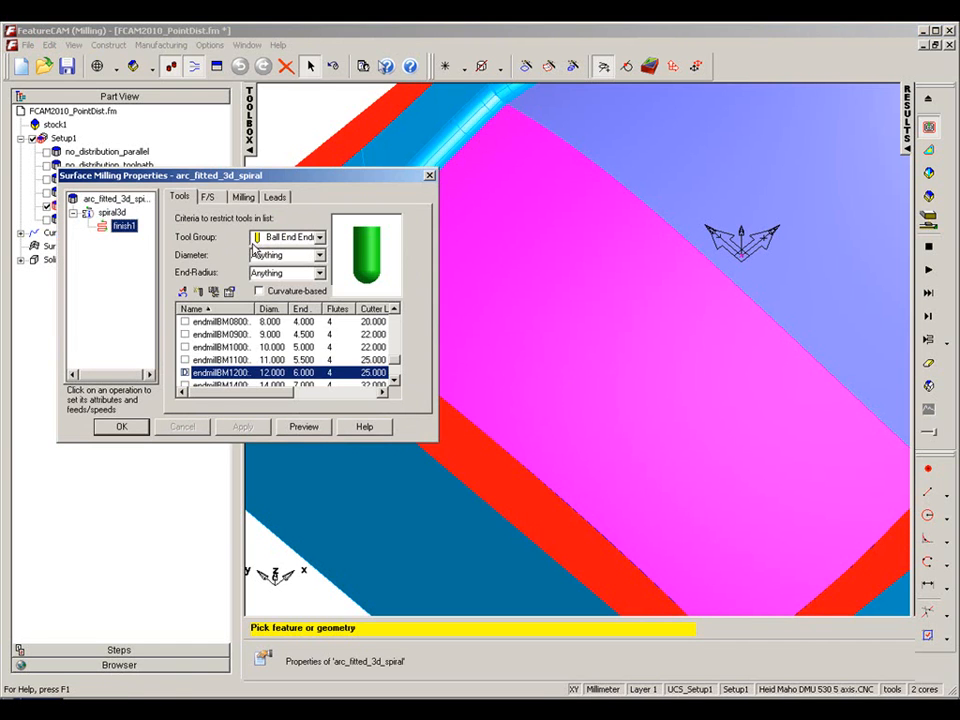
{"action": "left_click", "coordinate": [244, 198]}
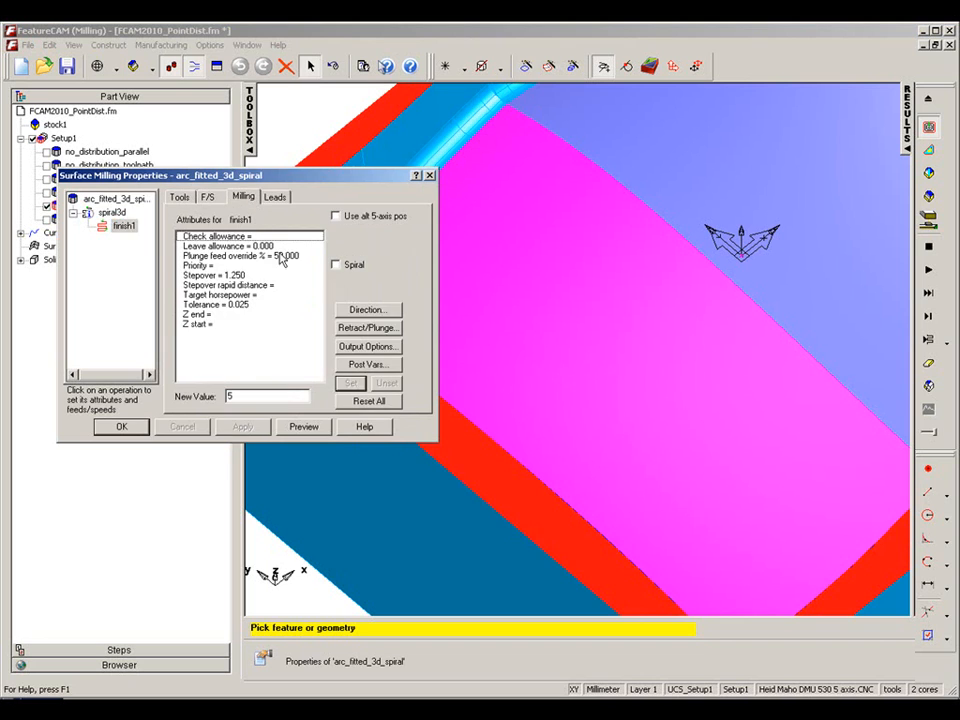
{"action": "left_click", "coordinate": [378, 344]}
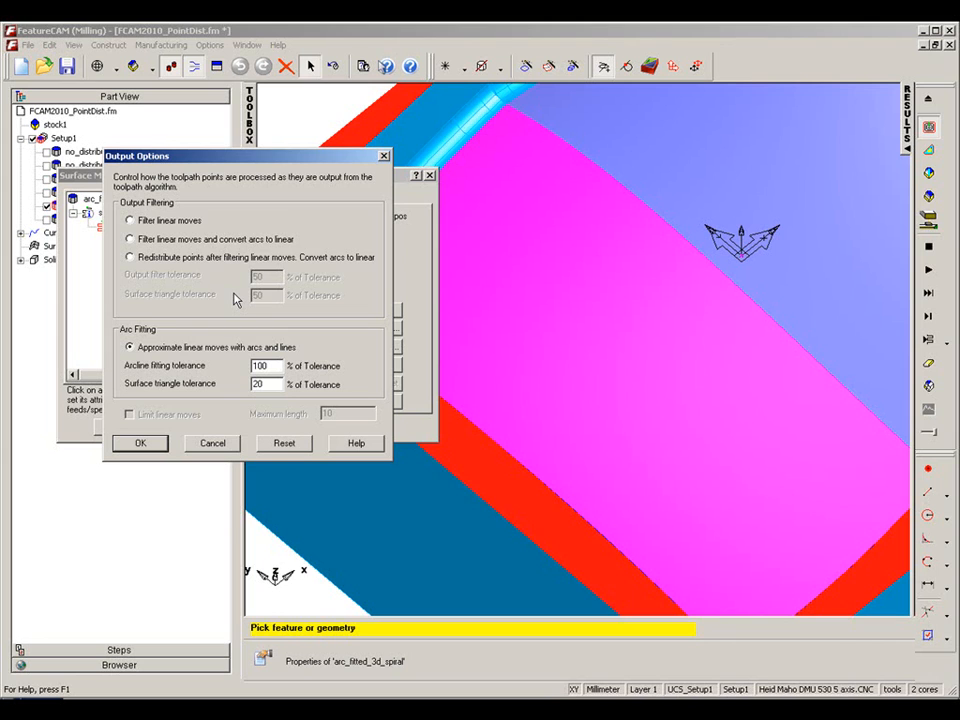
{"action": "double_click", "coordinate": [272, 384]}
{"action": "double_click", "coordinate": [262, 366]}
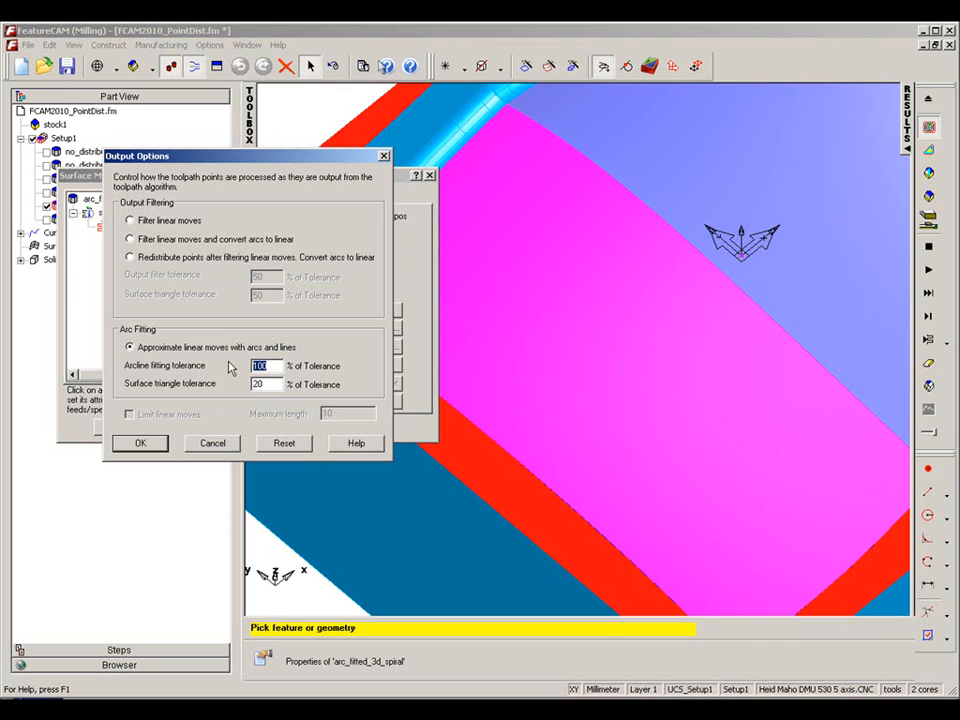